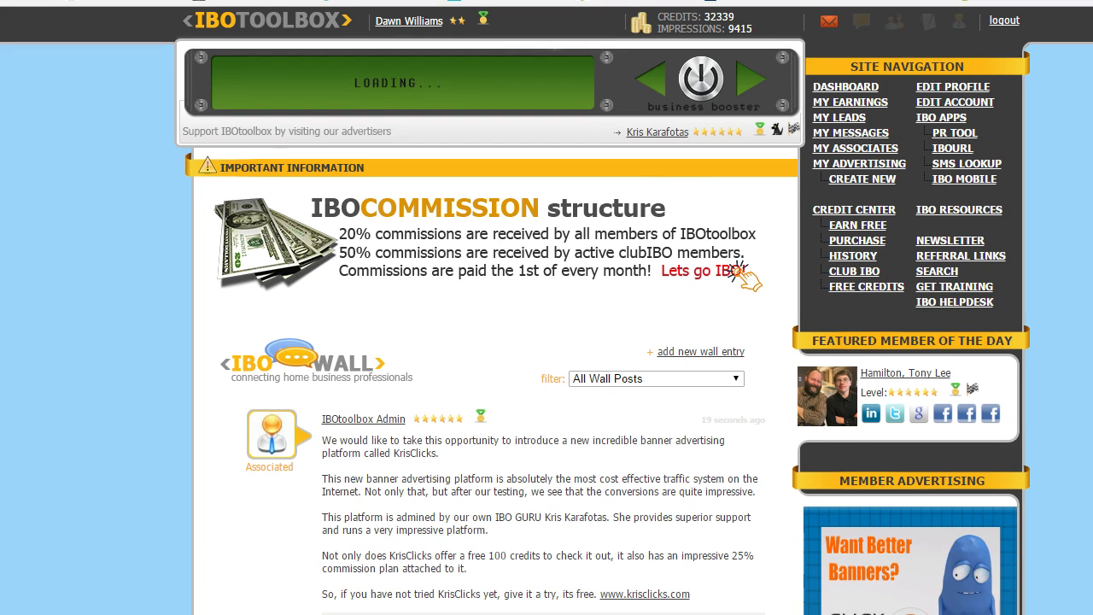
# Step: Copy the 250x250 banner's HTML link code from the Marketing Banners page
pyautogui.scroll(-2, 929, 534)
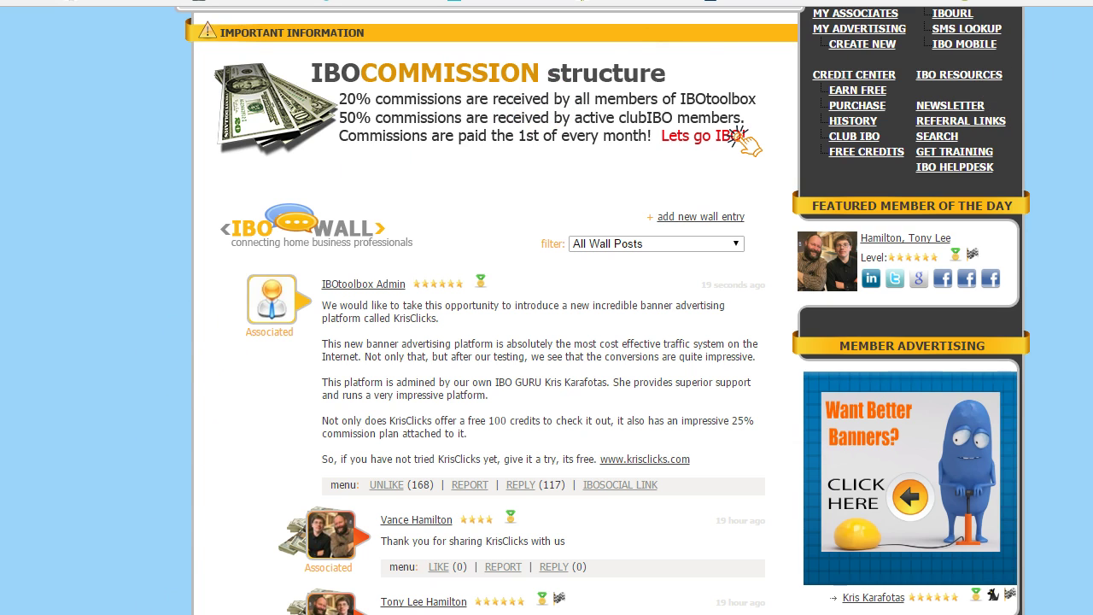
pyautogui.scroll(2, 602, 310)
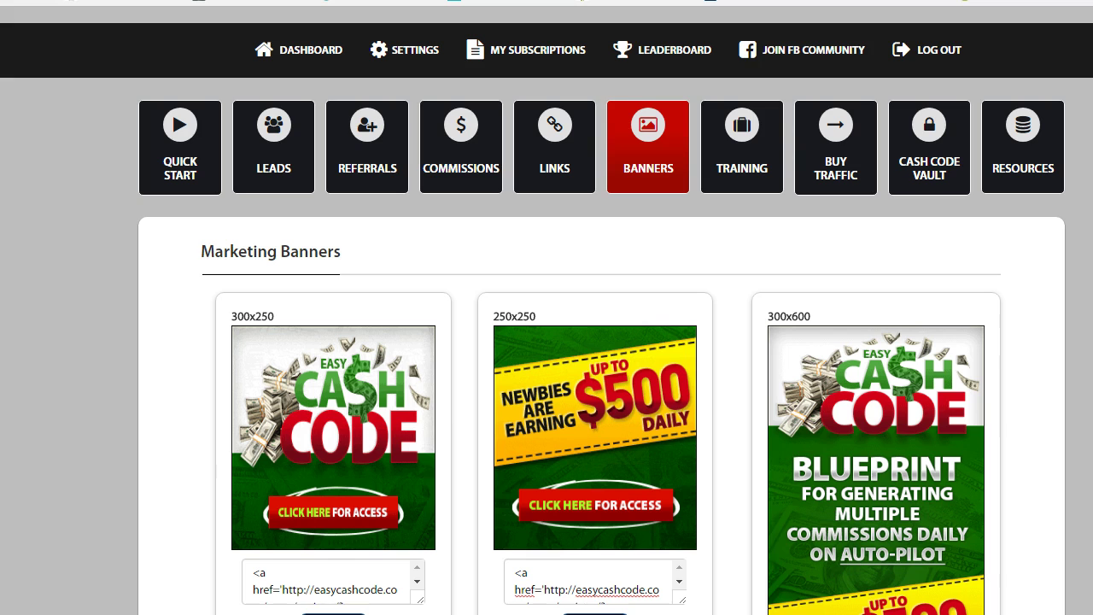
pyautogui.scroll(-2, 546, 310)
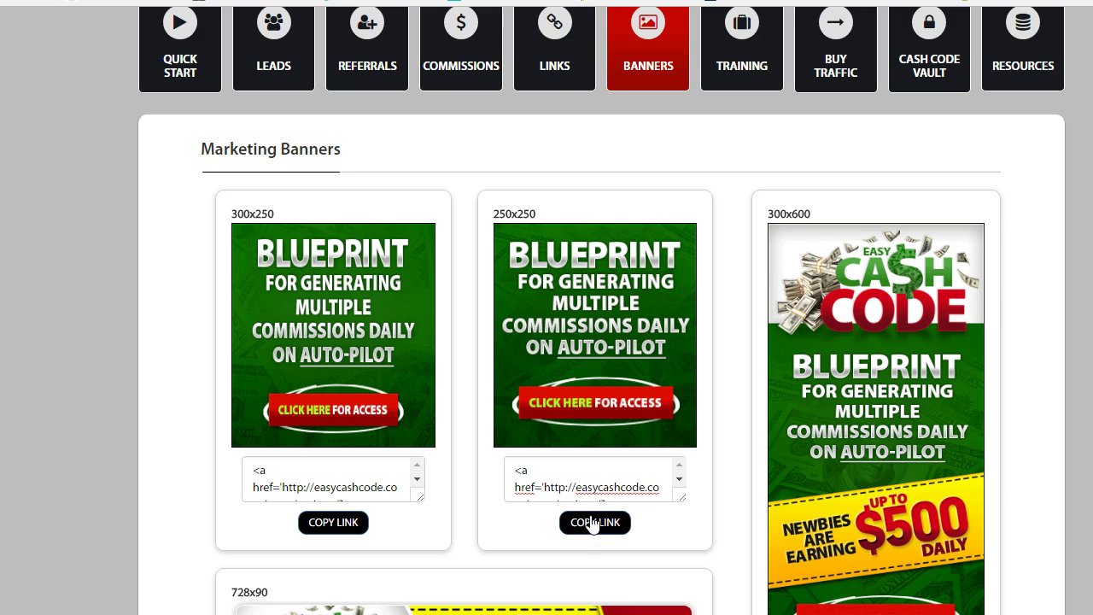
pyautogui.click(660, 509)
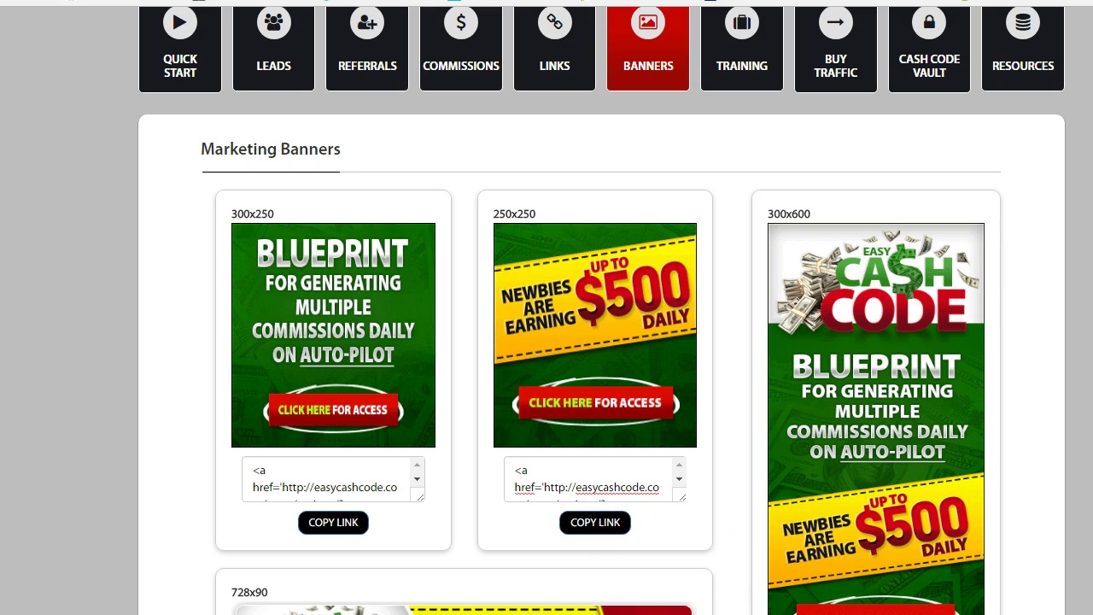
# Step: Paste the copied 250x250 banner HTML code into the blank Word Document2
pyautogui.moveTo(616, 614)
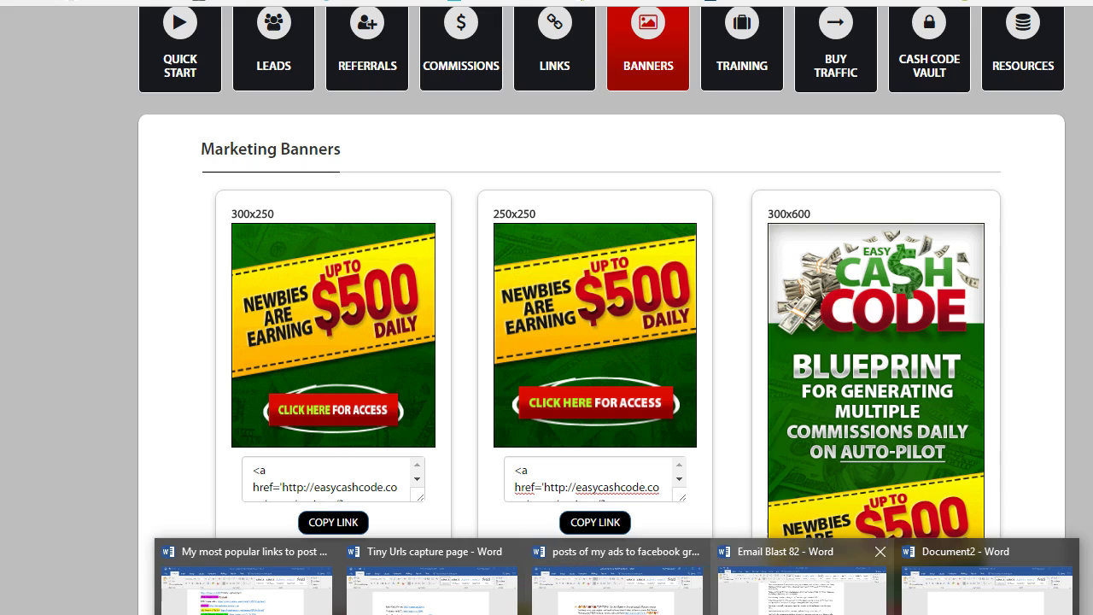
pyautogui.click(943, 589)
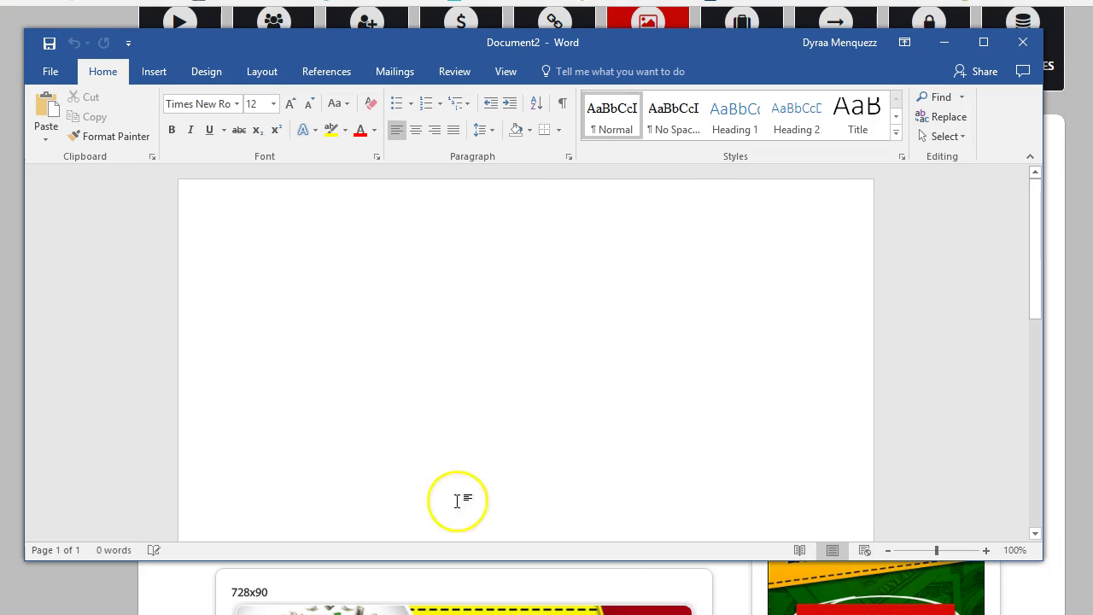
pyautogui.click(279, 282)
pyautogui.rightClick(279, 282)
pyautogui.click(321, 358)
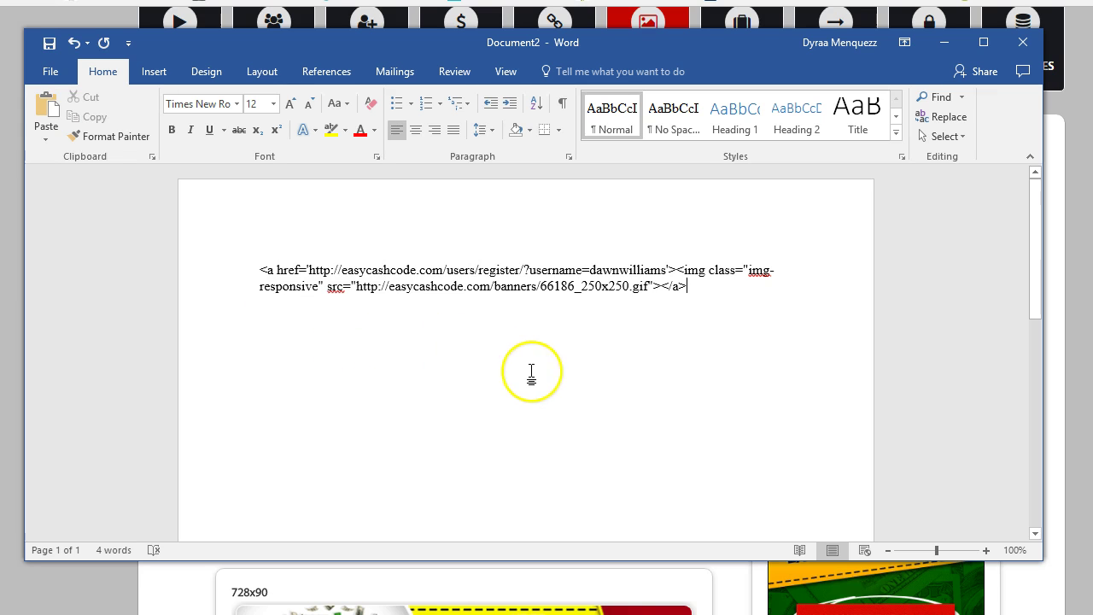
pyautogui.click(488, 370)
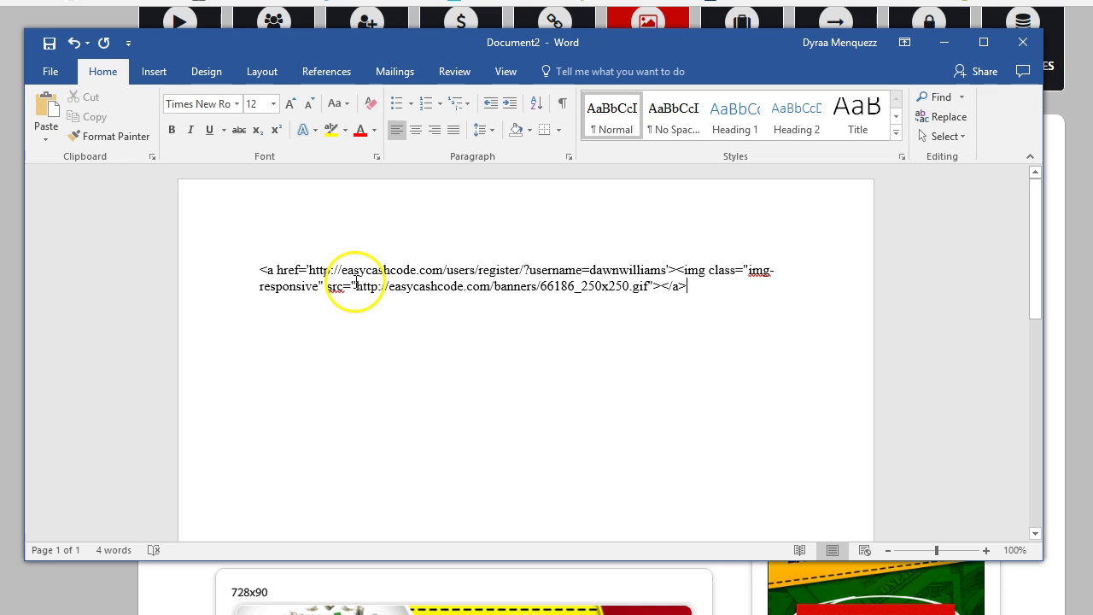
# Step: Select and copy the banner's src image URL from the pasted code
pyautogui.doubleClick(357, 285)
pyautogui.moveTo(428, 290); pyautogui.dragTo(640, 299)
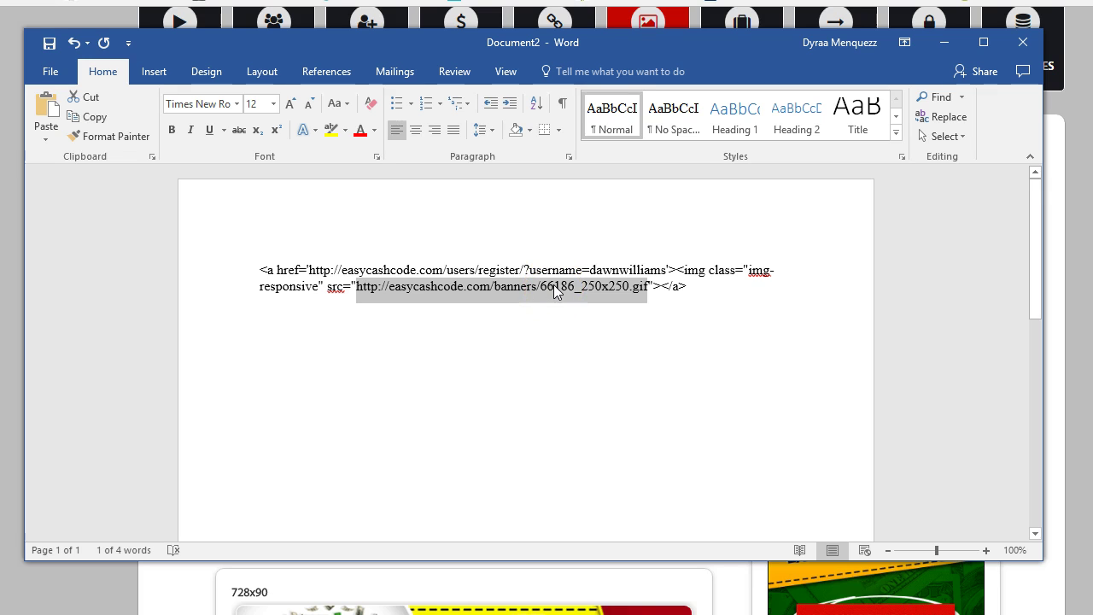
pyautogui.rightClick(554, 284)
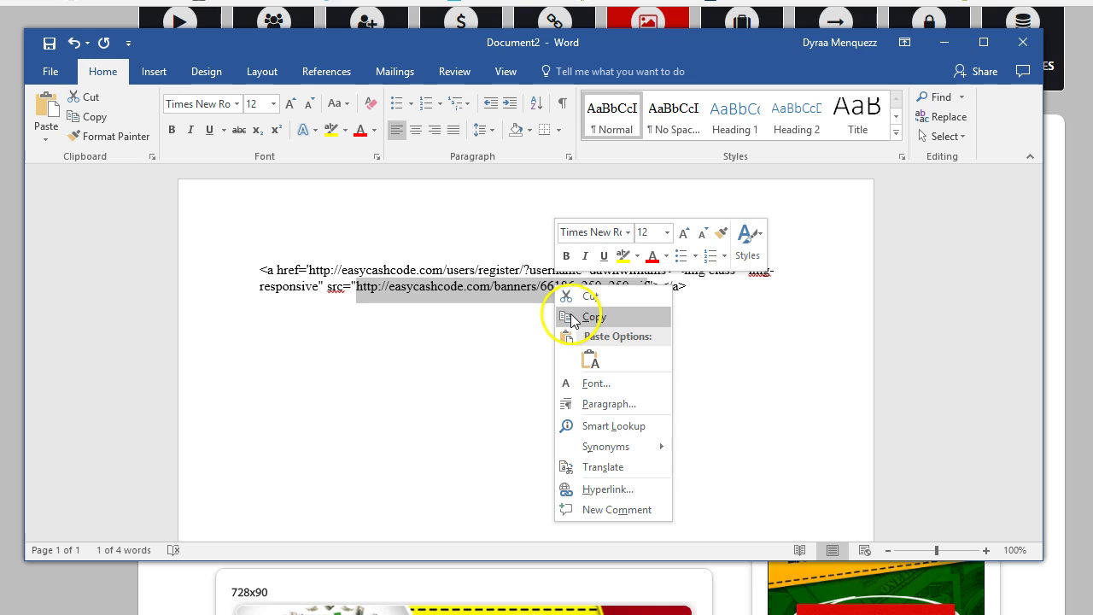
pyautogui.click(572, 317)
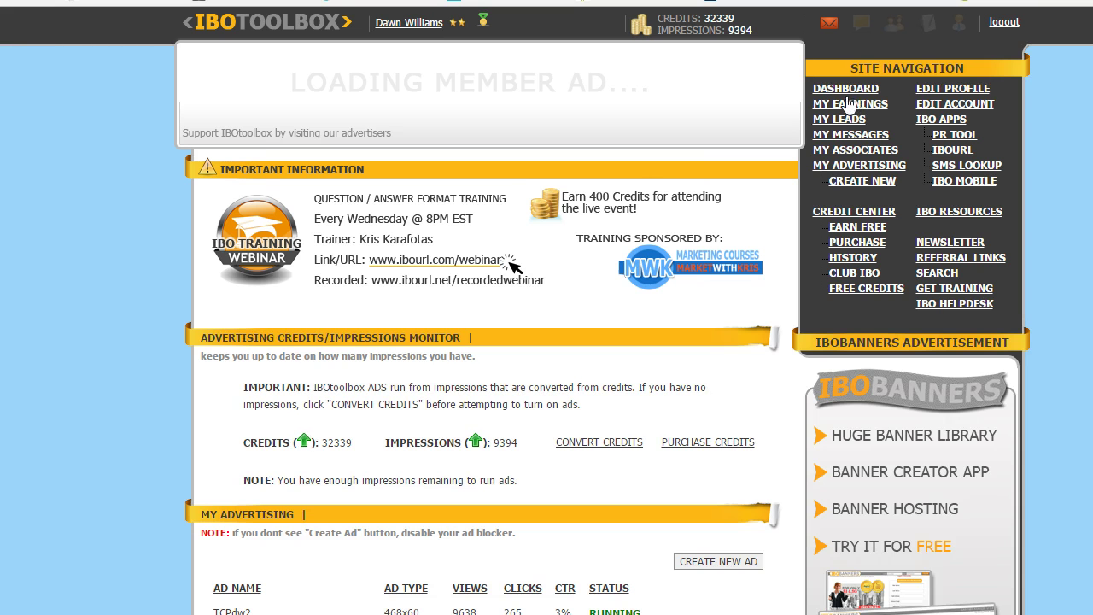
# Step: Start a new ad from My Advertising to bring up the ad-type chooser
pyautogui.click(711, 564)
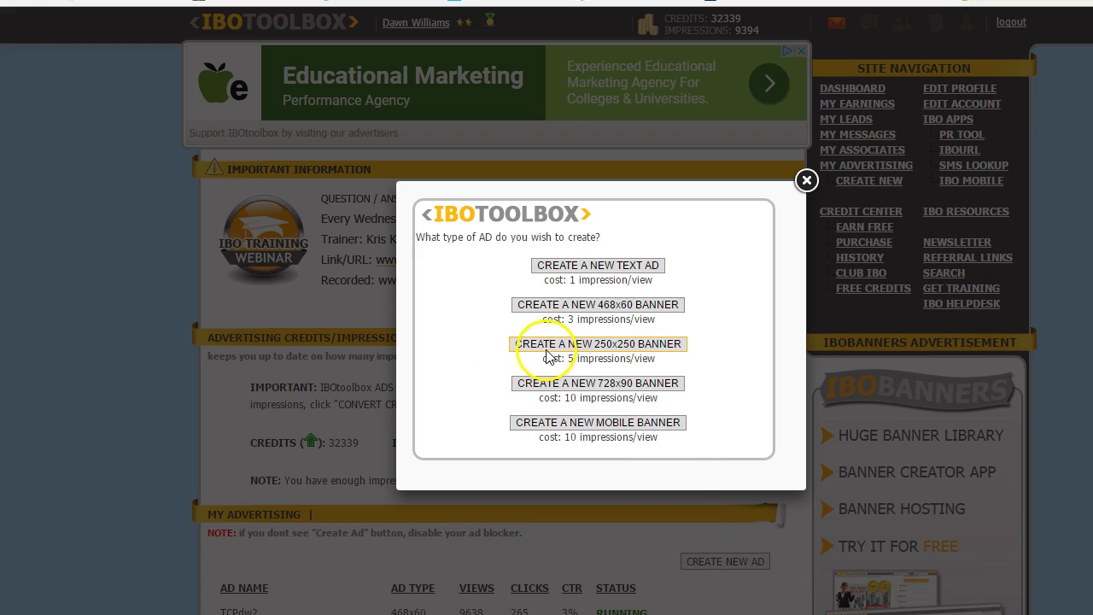
# Step: Create a 250x250 banner ad and paste the banner image URL as its graphic
pyautogui.click(632, 345)
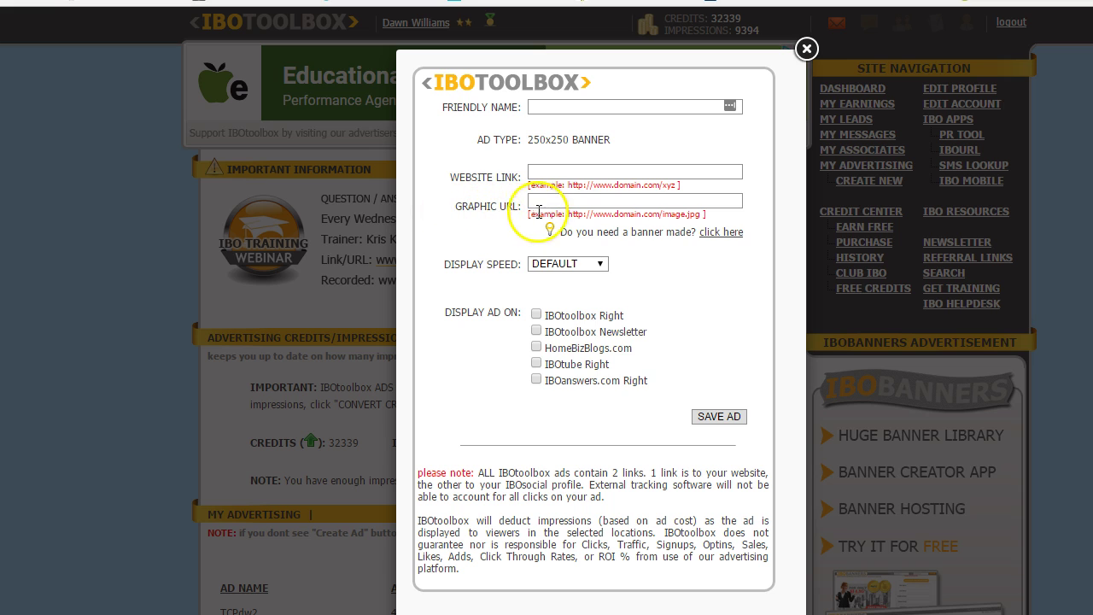
pyautogui.click(538, 205)
pyautogui.rightClick(539, 205)
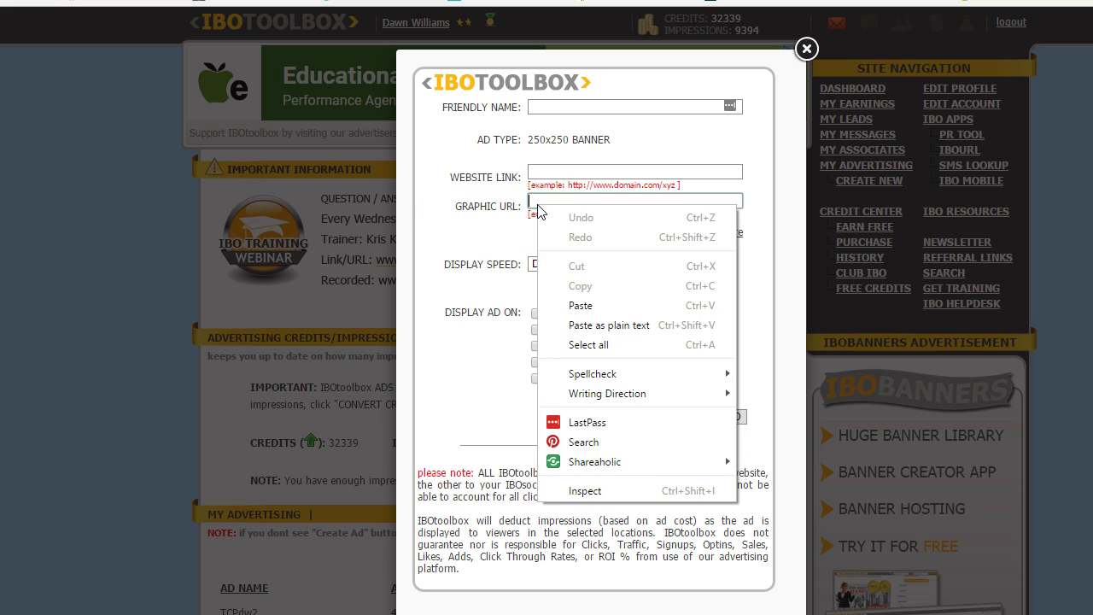
pyautogui.click(580, 305)
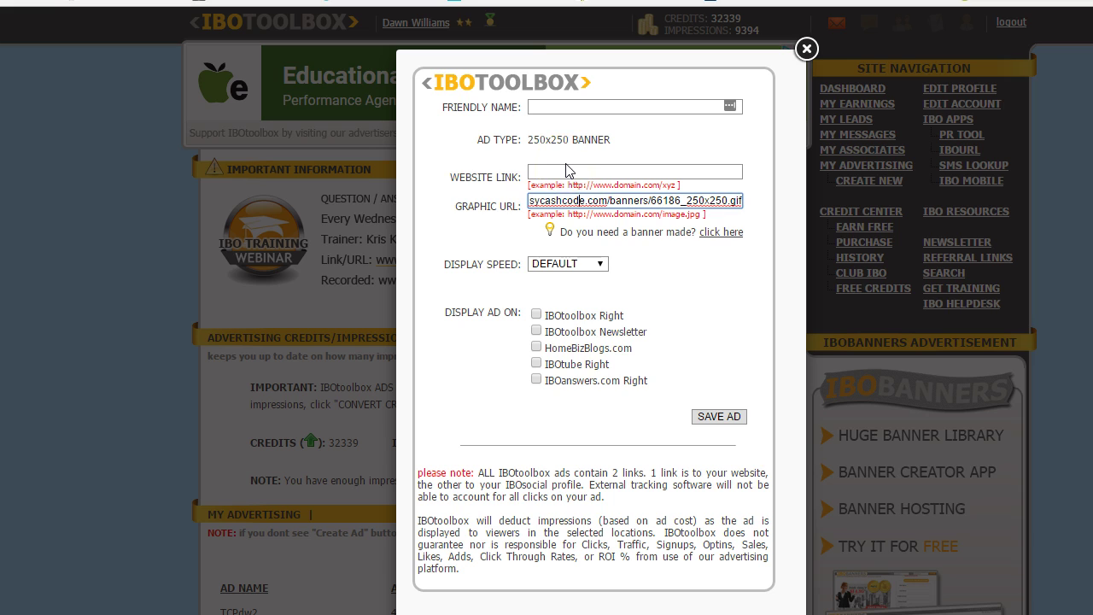
pyautogui.press('Home')
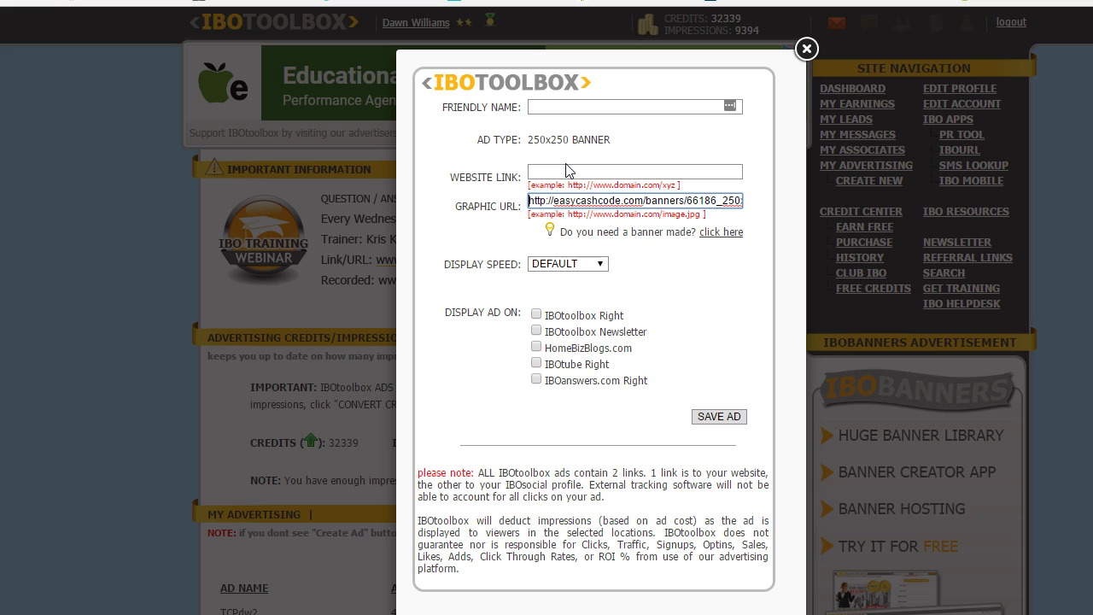
pyautogui.click(566, 170)
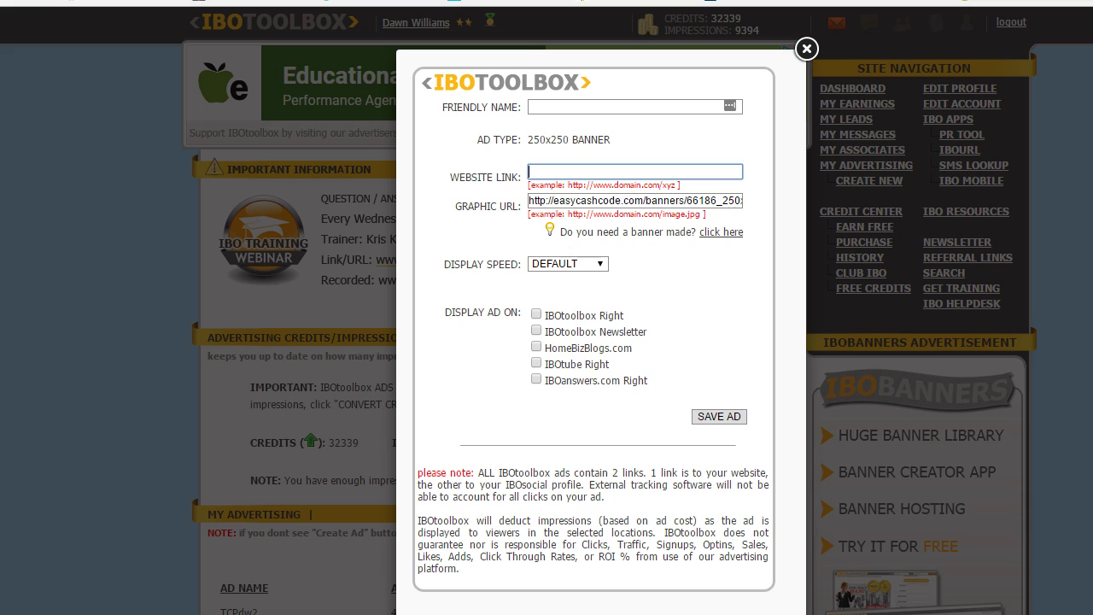
pyautogui.write('http://easycashc')
pyautogui.press('BackSpace')
pyautogui.write('stream.com')
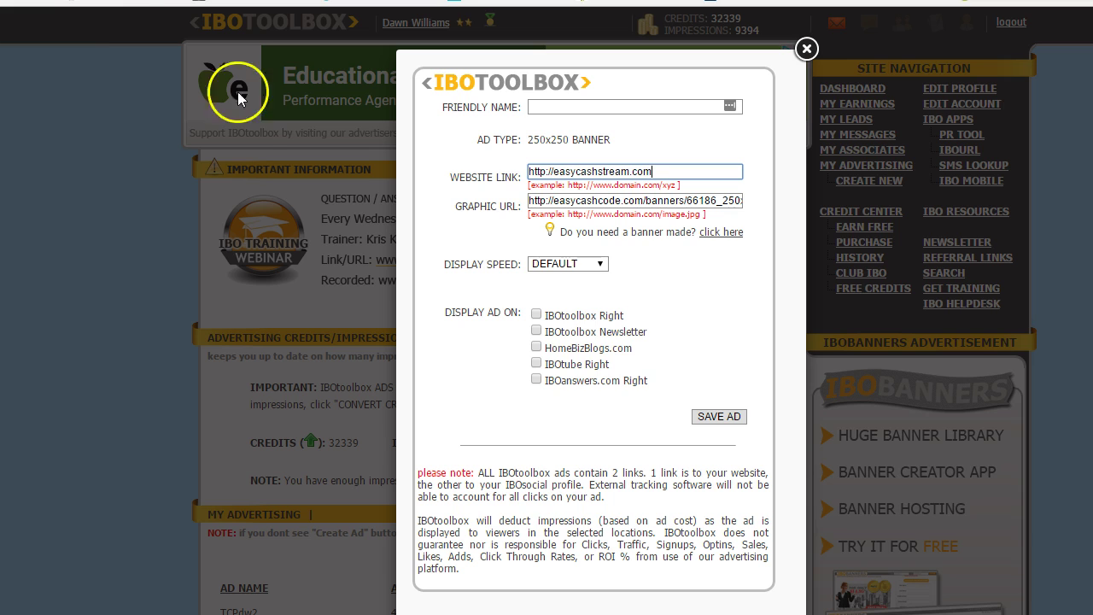
# Step: Name the ad 'Easy Cash Code Banner' and display it on IBOtoolbox Right
pyautogui.click(607, 104)
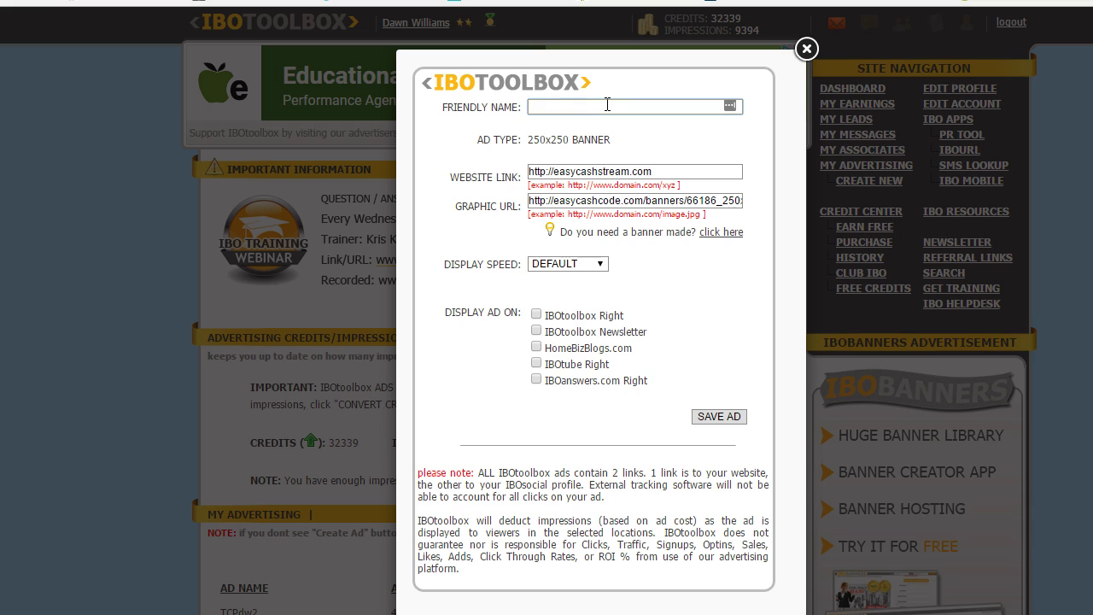
pyautogui.write('Easy Cash Code Banner')
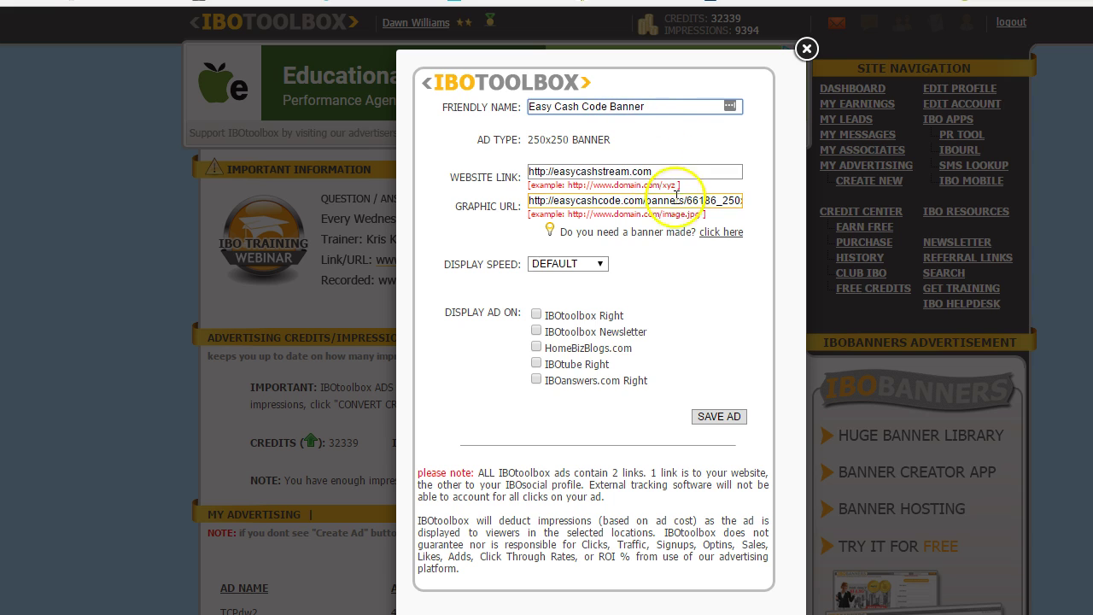
pyautogui.click(536, 315)
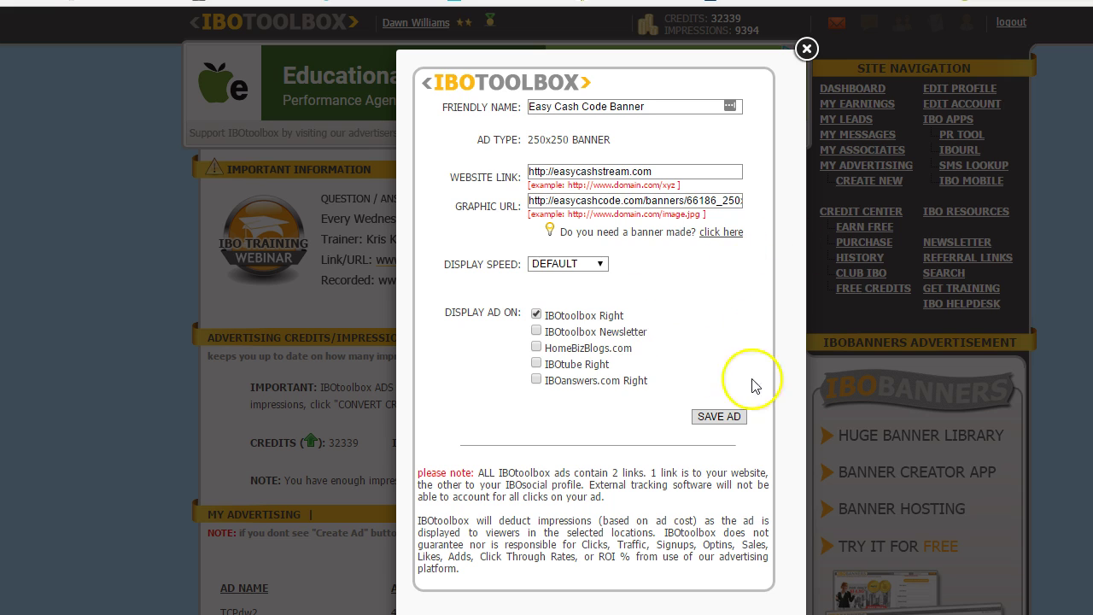
# Step: Save the Easy Cash Code Banner ad and find it listed as a 250x250 ad, status OFF
pyautogui.click(722, 419)
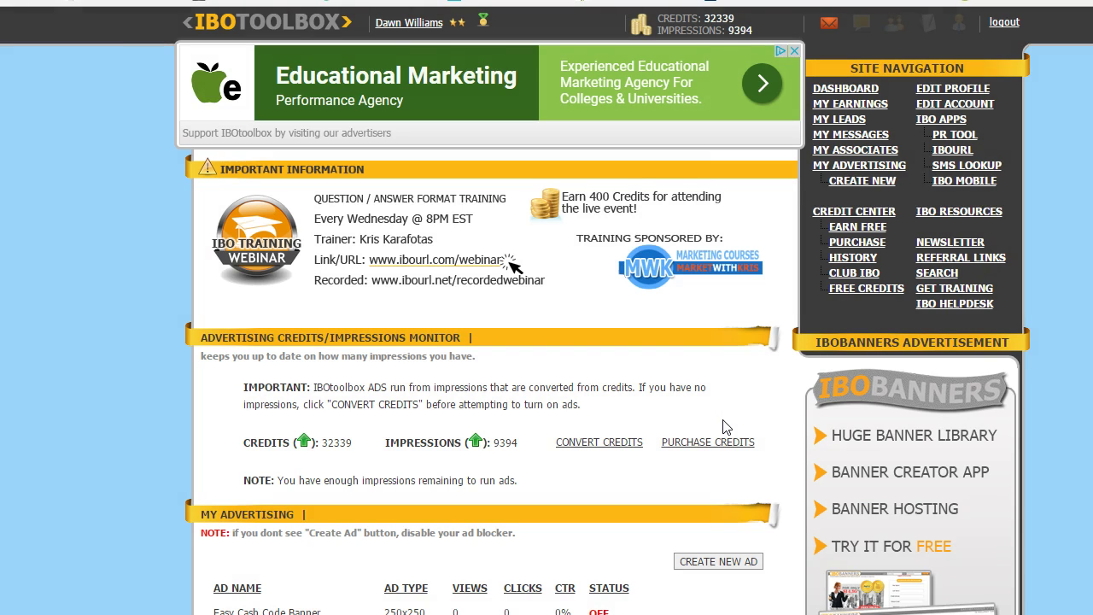
pyautogui.click(1076, 510)
pyautogui.scroll(-3, 509, 265)
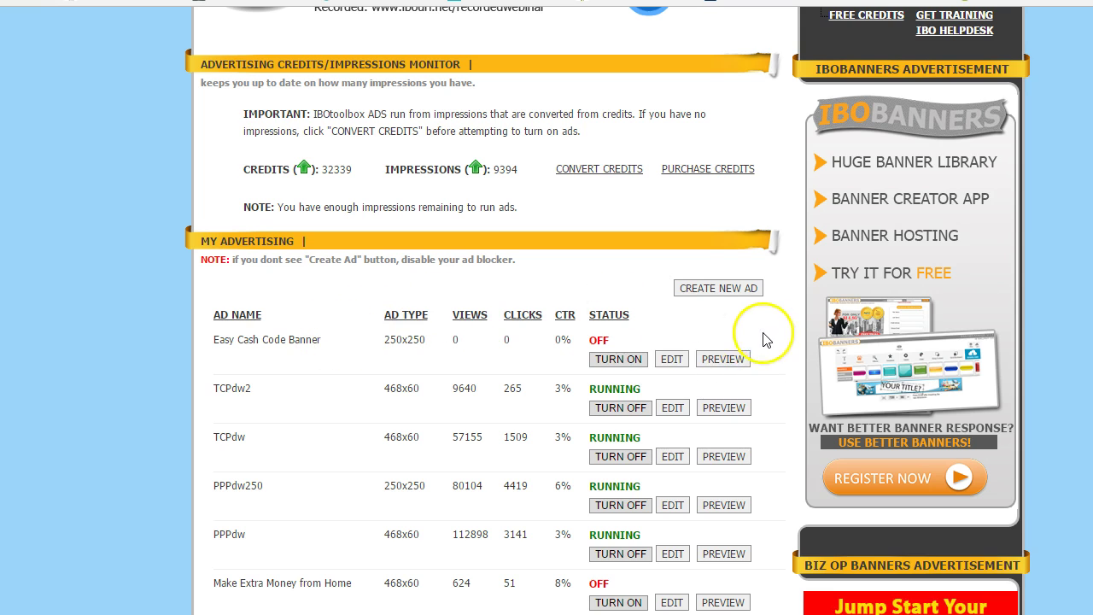
pyautogui.click(724, 360)
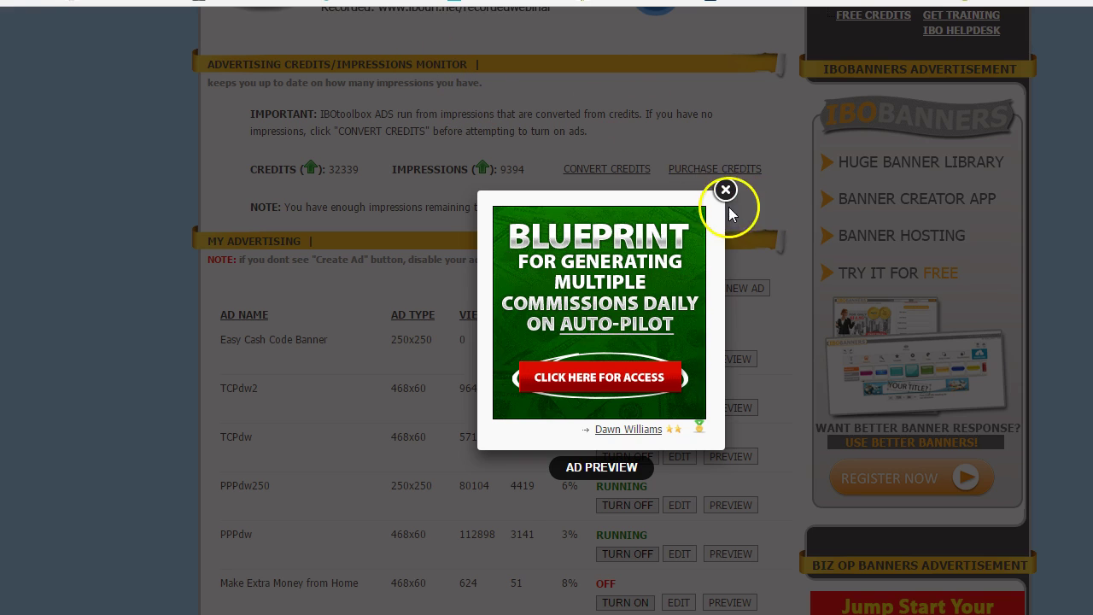
pyautogui.click(725, 189)
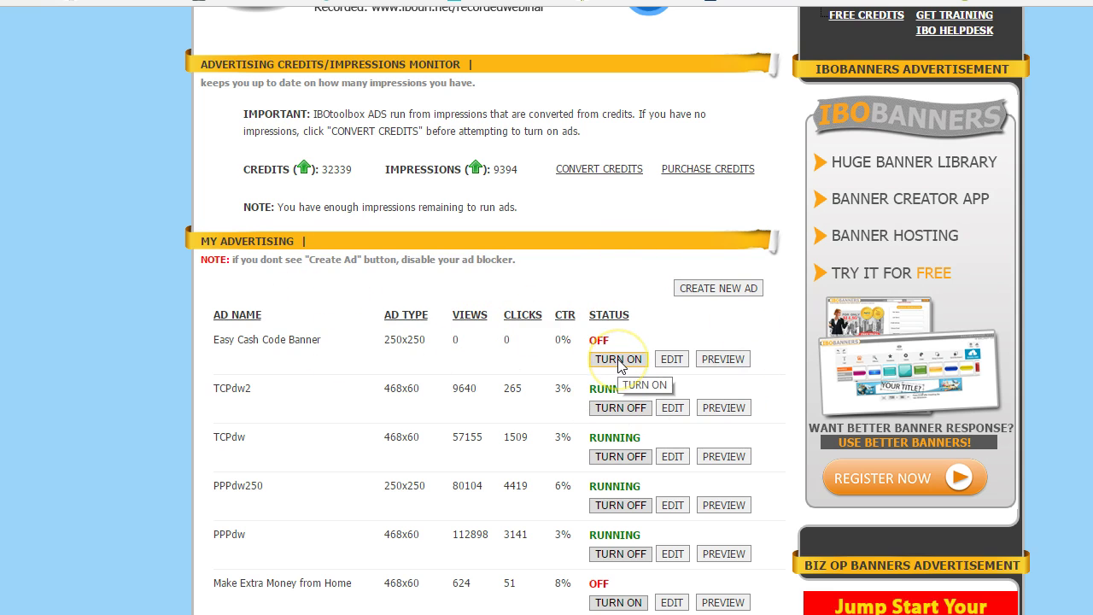
# Step: Re-save the Easy Cash Code Banner ad in the Ad Editor, then close the editor
pyautogui.click(669, 361)
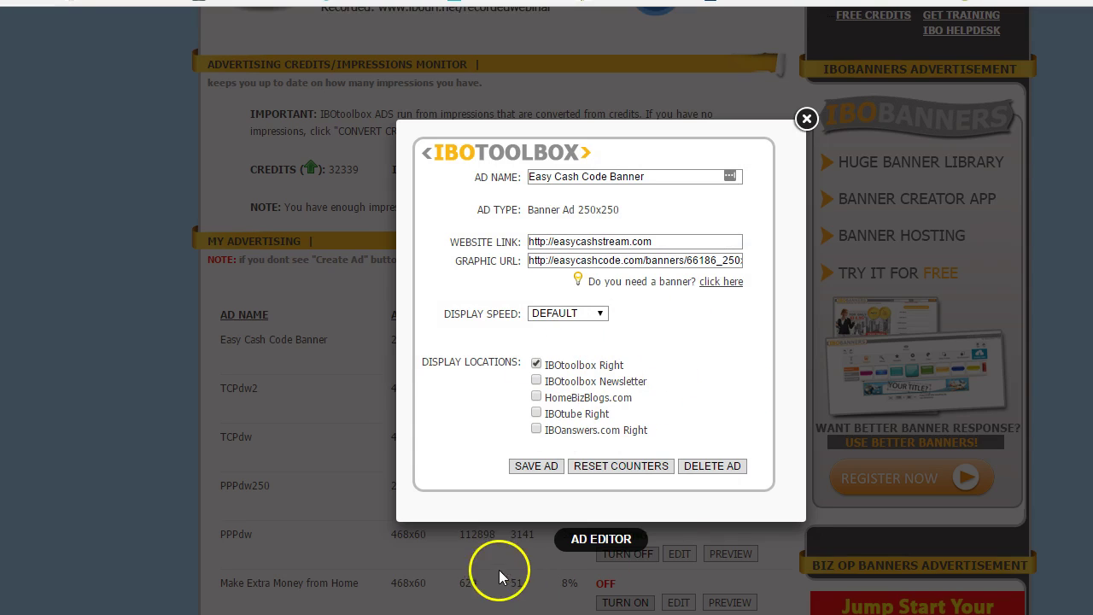
pyautogui.click(543, 466)
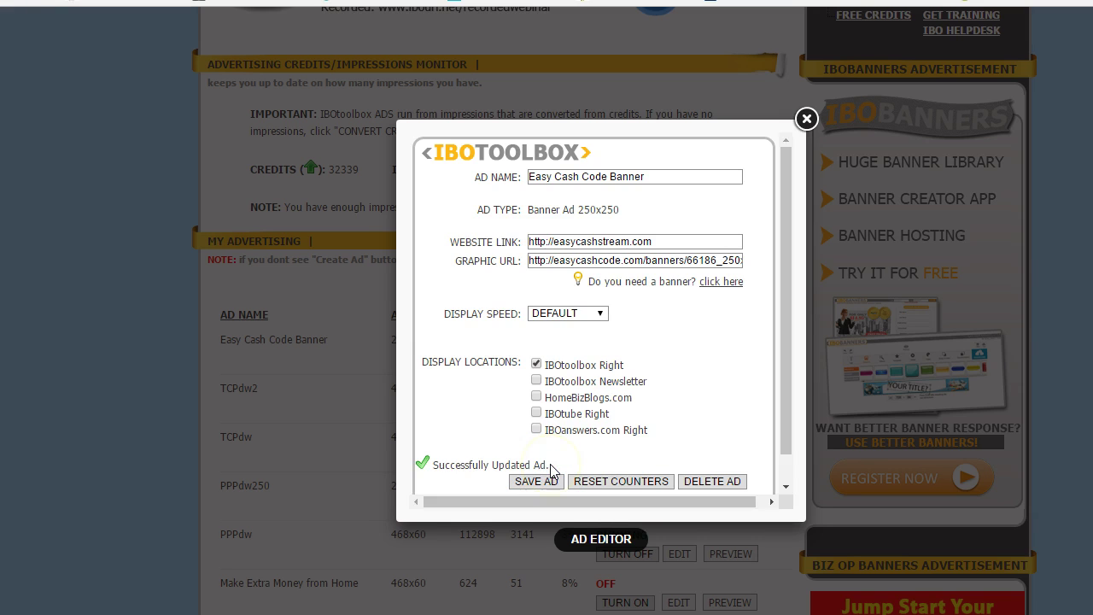
pyautogui.click(806, 111)
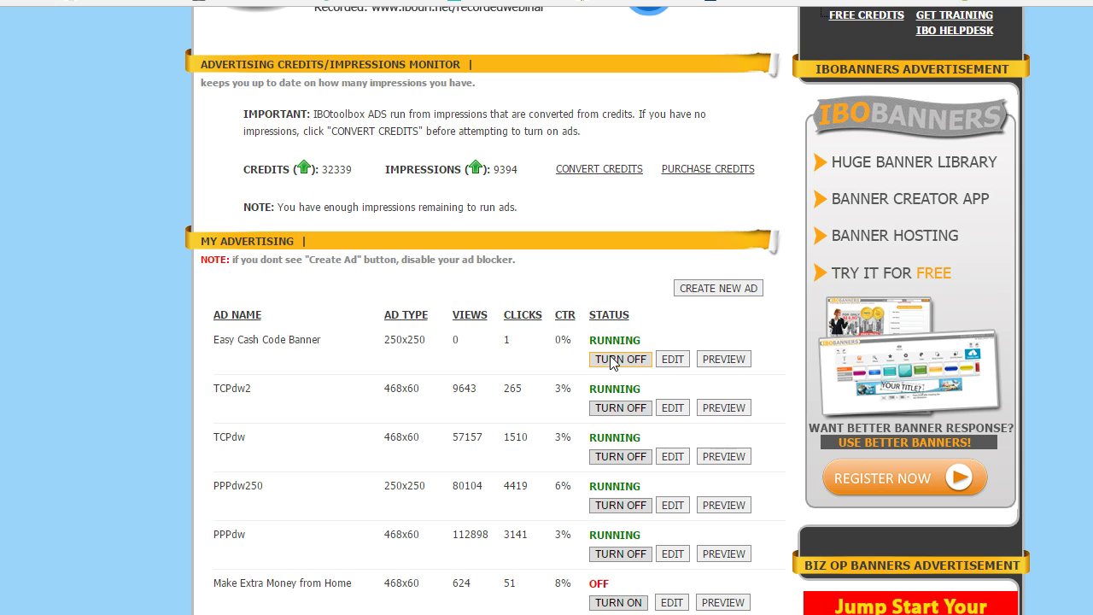
# Step: Turn on the Easy Cash Code Banner ad and check the ads list shows it running
pyautogui.click(611, 359)
pyautogui.scroll(-3, 511, 229)
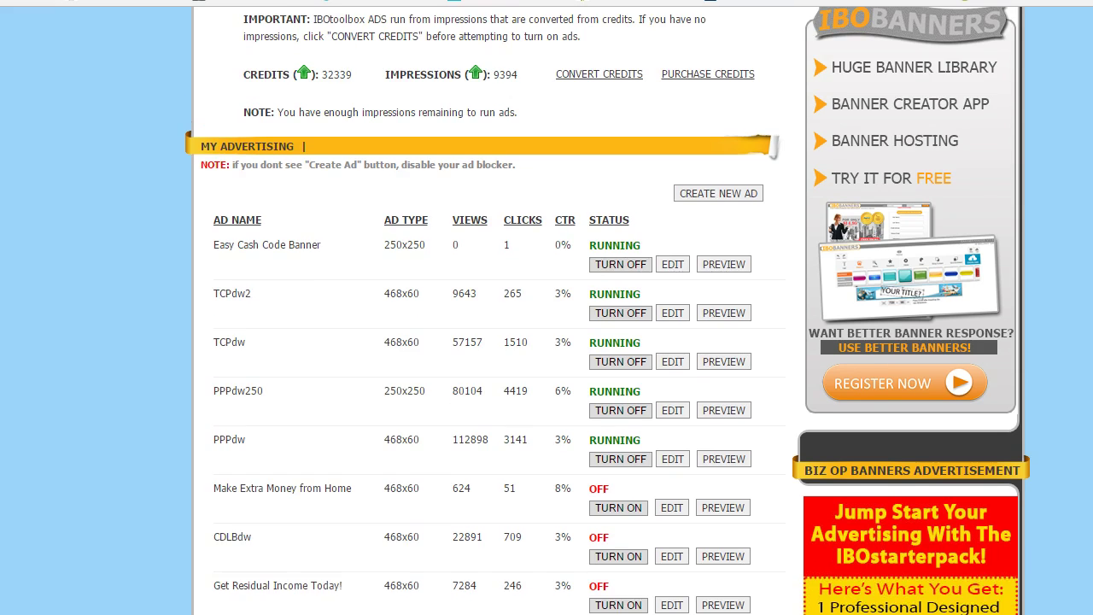
pyautogui.scroll(1, 512, 28)
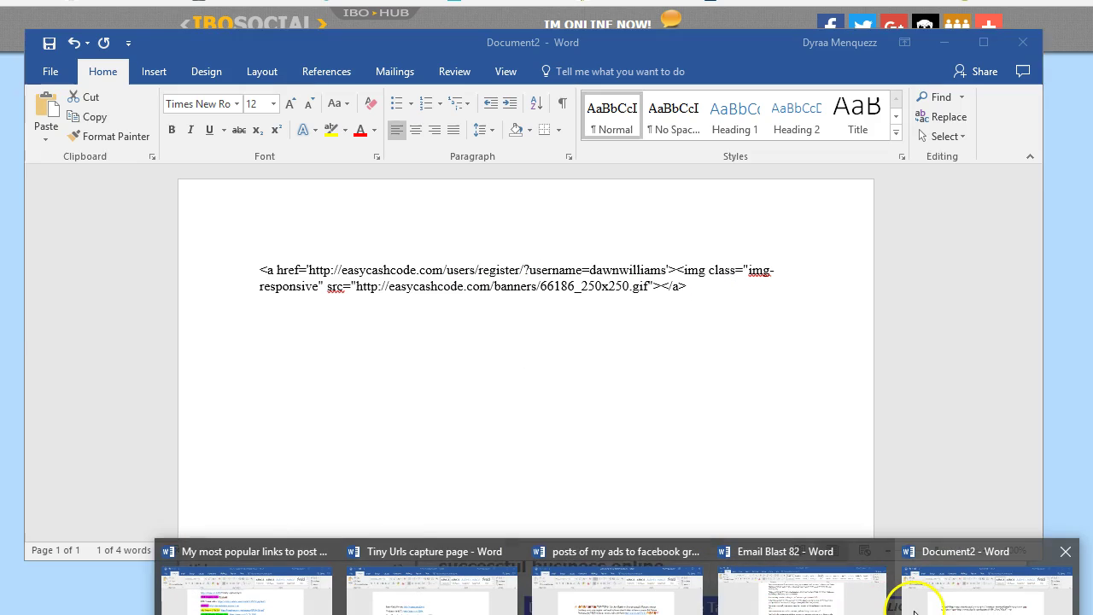
# Step: Bring Document2 to the front and select the banner image URL in its HTML code
pyautogui.click(913, 610)
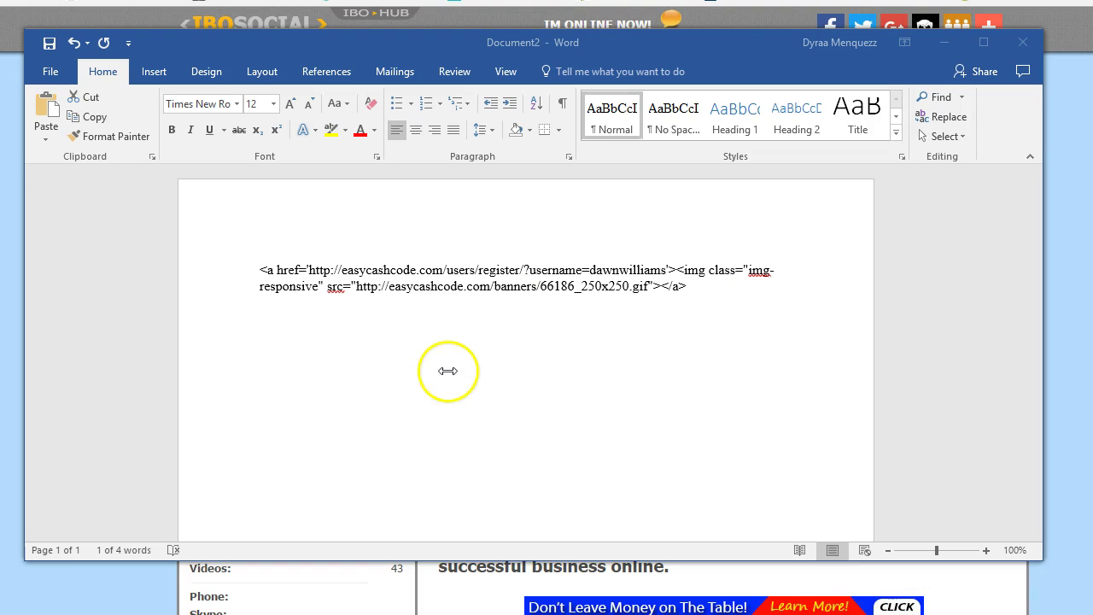
pyautogui.moveTo(647, 286); pyautogui.dragTo(350, 286)
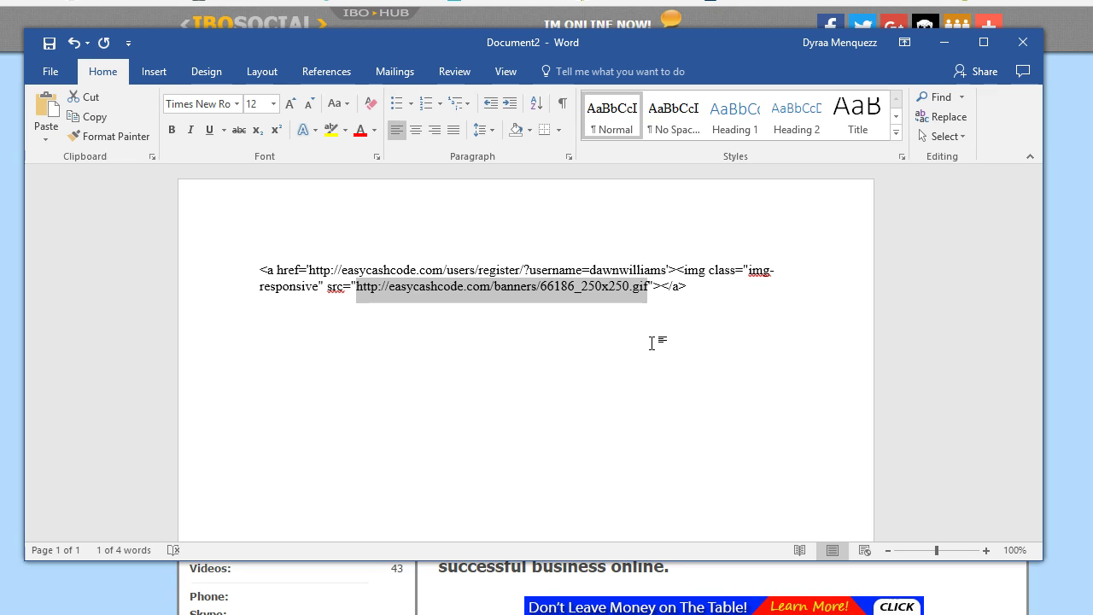
# Step: Minimize Word so the IBOsocial member home page is visible again
pyautogui.click(954, 49)
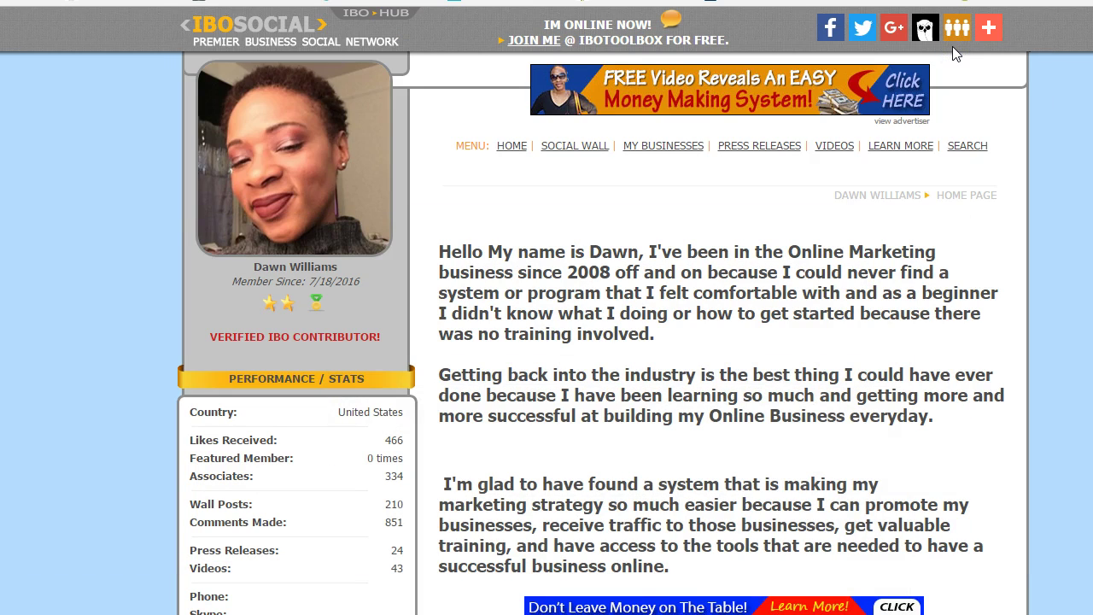